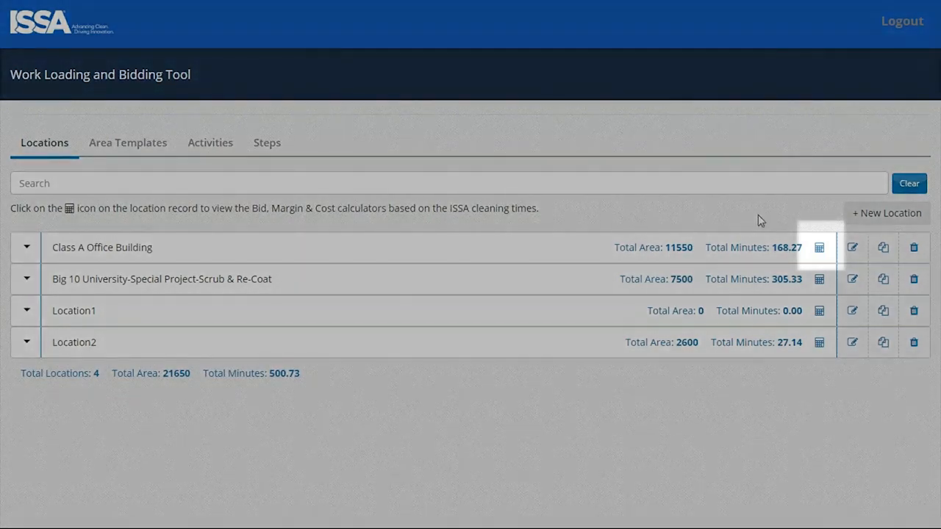
- Open the Class A Office Building calculator and set the hourly labor rate to $10, weekly employee hours to 20 and frequency to 5 times per week
{"action": "left_click", "coordinate": [820, 249]}
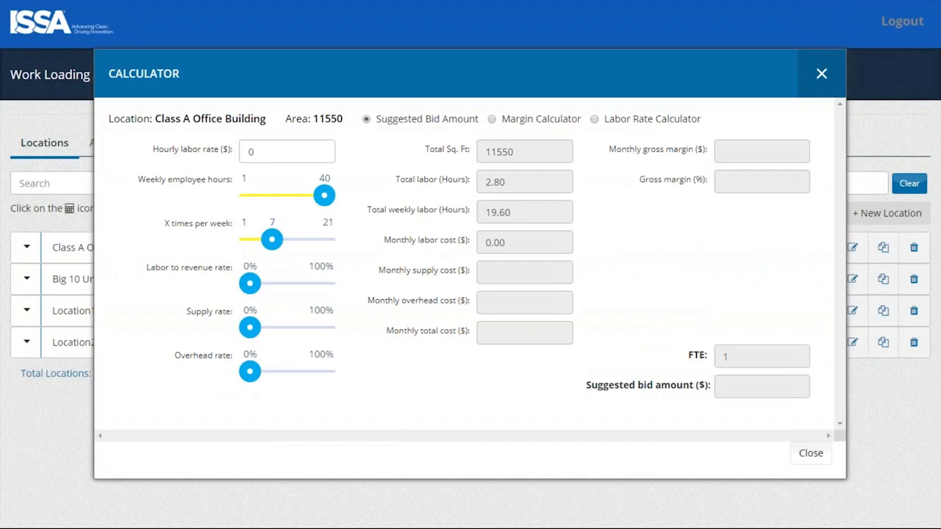
{"action": "left_click", "coordinate": [184, 149]}
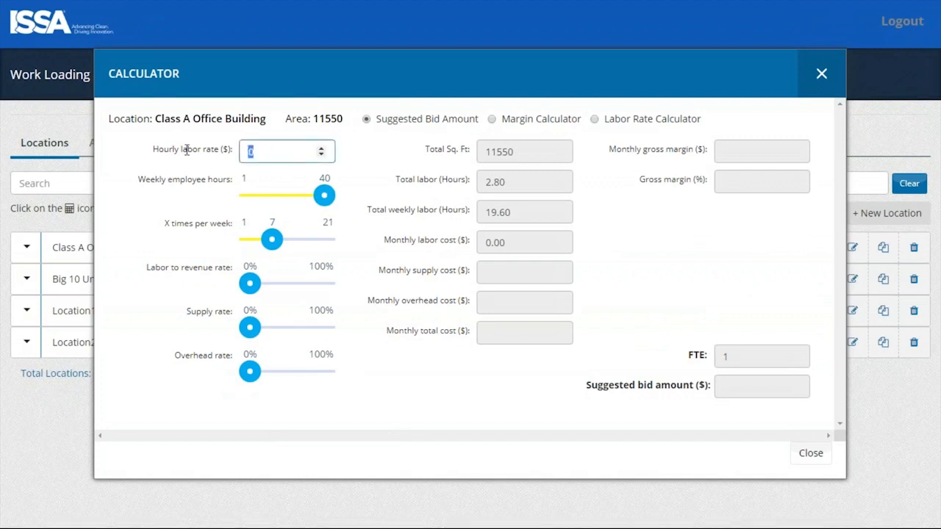
{"action": "type", "text": "10"}
{"action": "left_click_drag", "start_coordinate": [322, 196], "coordinate": [266, 240]}
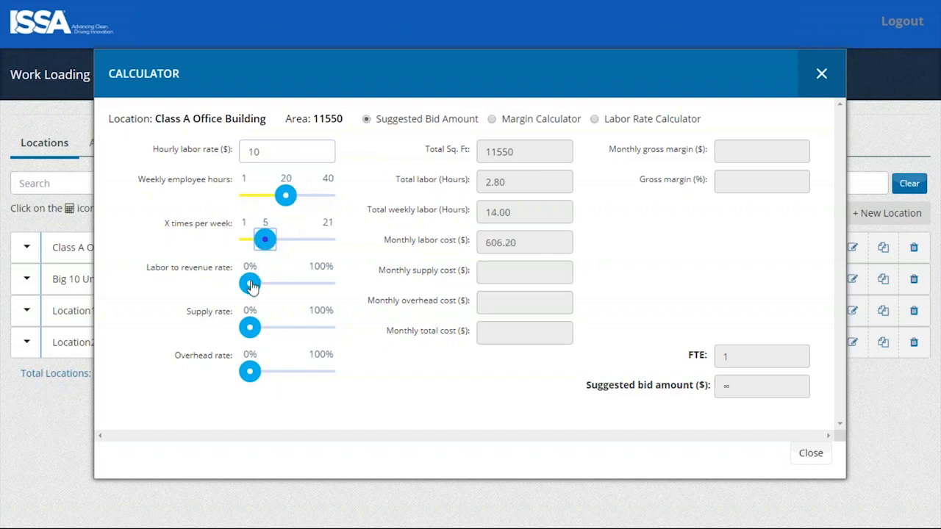
- Set the labor to revenue rate to 40%, supply rate to 3% and overhead rate to 20%, and close the calculator
{"action": "left_click_drag", "start_coordinate": [251, 286], "coordinate": [280, 287]}
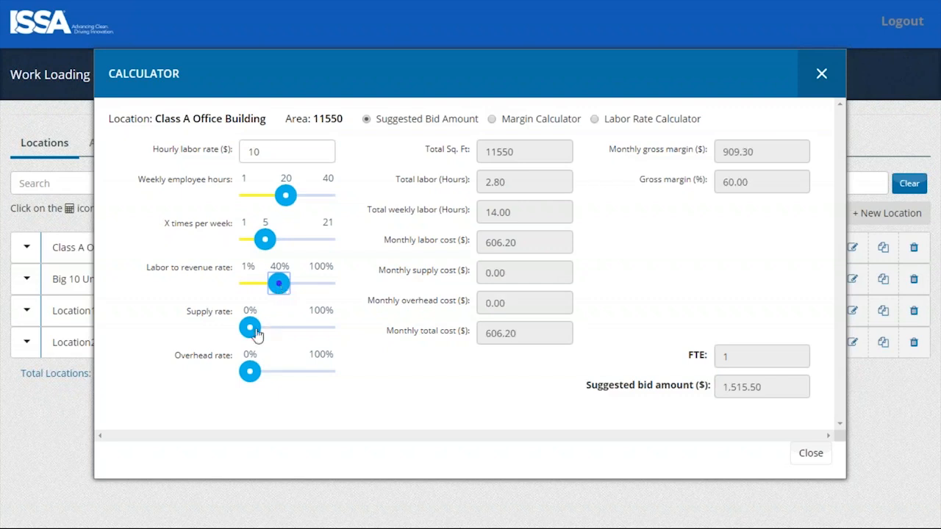
{"action": "left_click_drag", "start_coordinate": [251, 332], "coordinate": [253, 334]}
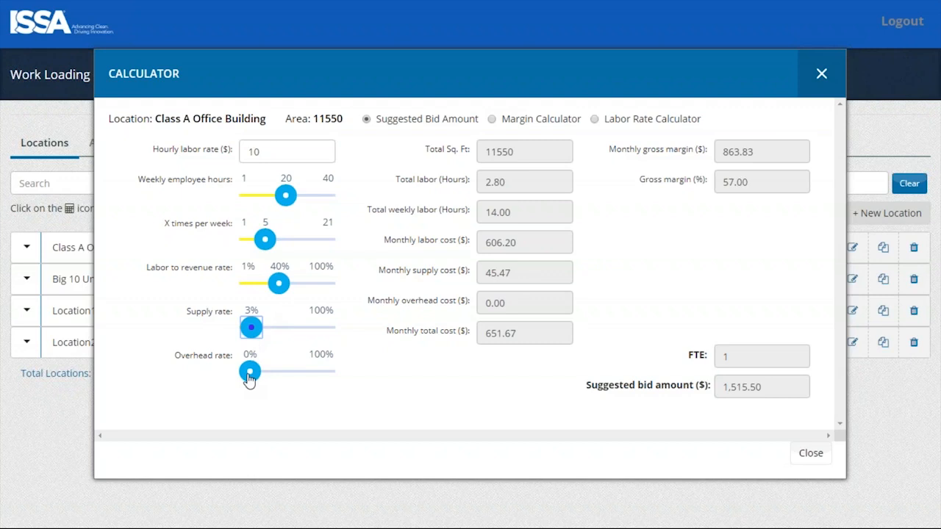
{"action": "left_click_drag", "start_coordinate": [249, 377], "coordinate": [266, 379]}
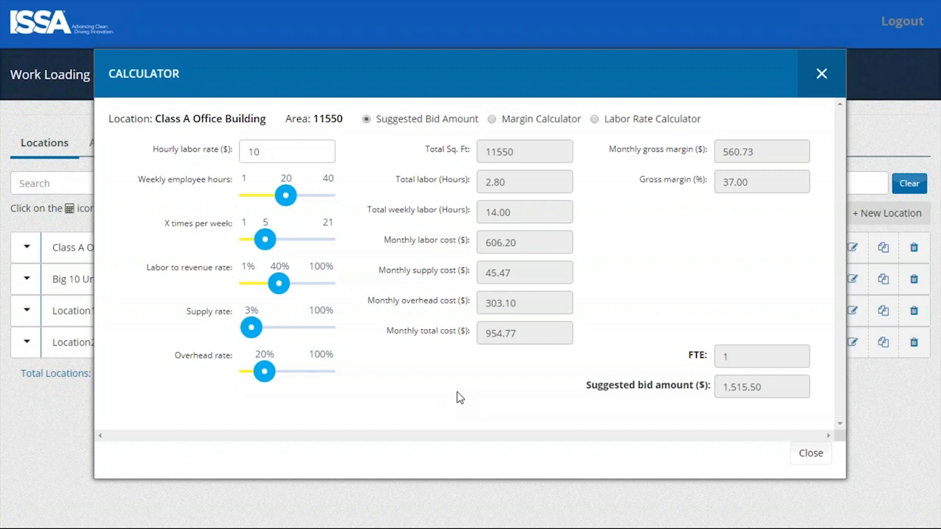
{"action": "key", "text": "Escape"}
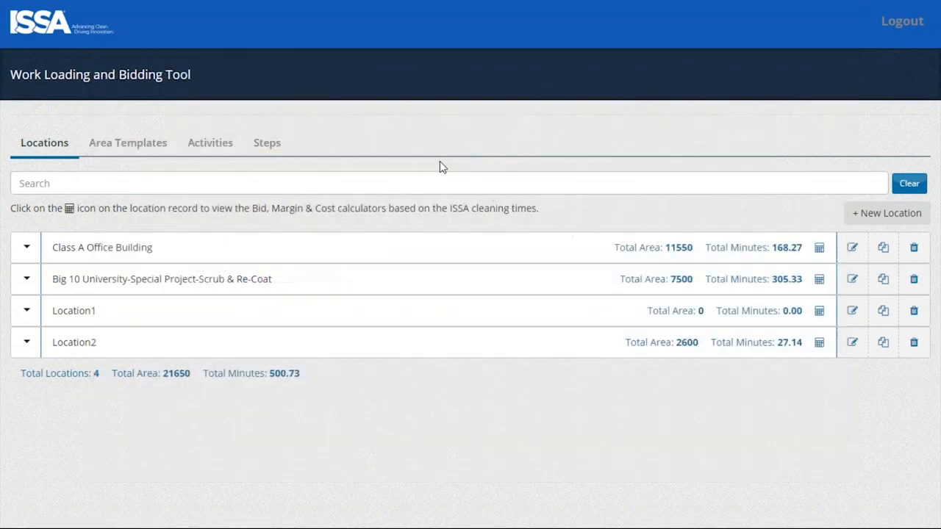
- Change the Lobby room on Floor1 of 123 Main St to the Lobby-Hard Surface-Autoscrub area template and save it
{"action": "left_click", "coordinate": [27, 254]}
{"action": "left_click", "coordinate": [57, 310]}
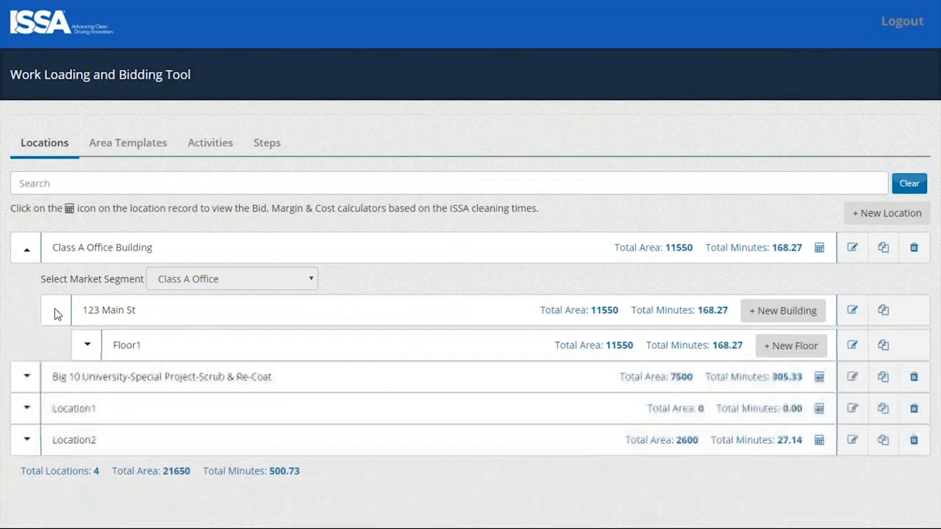
{"action": "left_click", "coordinate": [86, 345]}
{"action": "scroll", "coordinate": [88, 340], "scroll_direction": "down", "scroll_amount": 3}
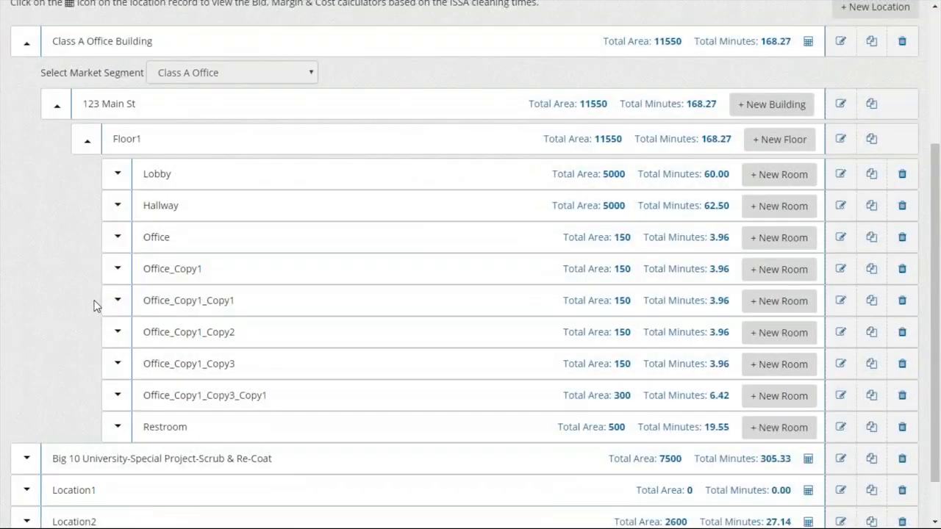
{"action": "left_click", "coordinate": [118, 175]}
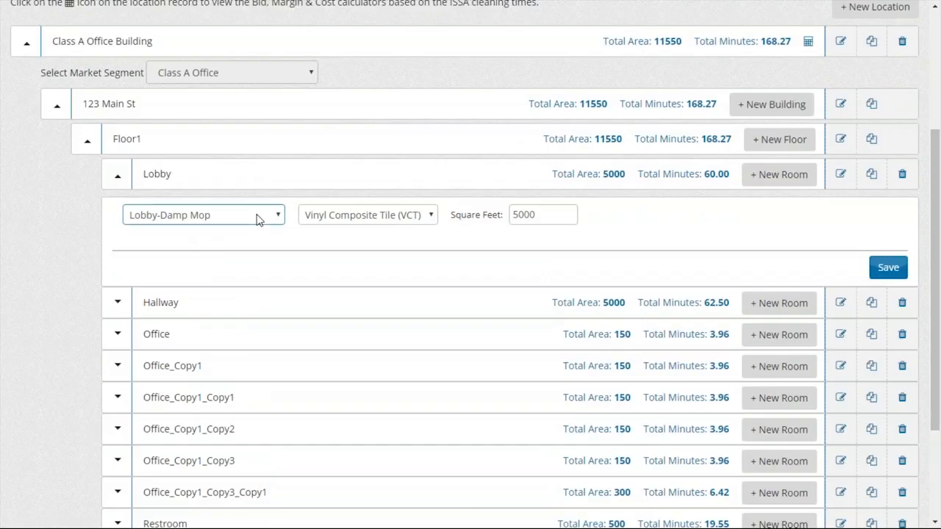
{"action": "left_click", "coordinate": [257, 219]}
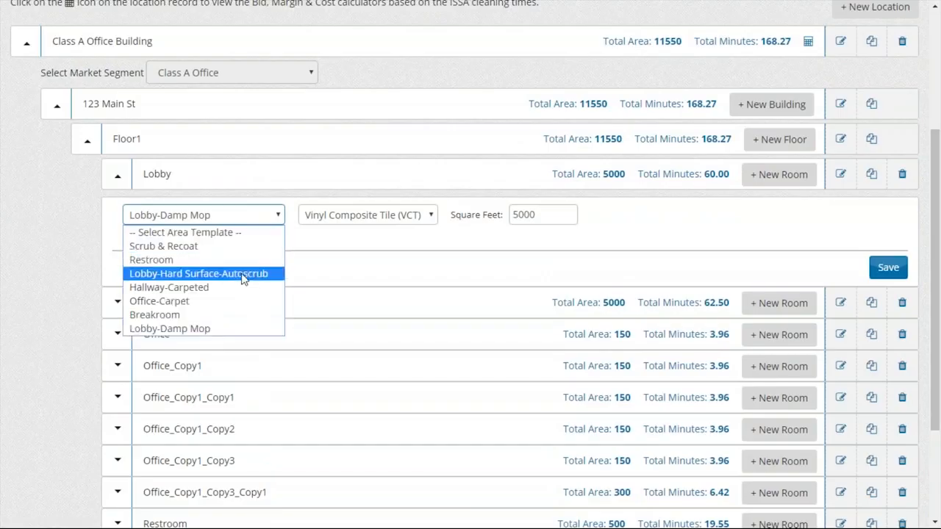
{"action": "left_click", "coordinate": [241, 273]}
{"action": "left_click", "coordinate": [891, 270]}
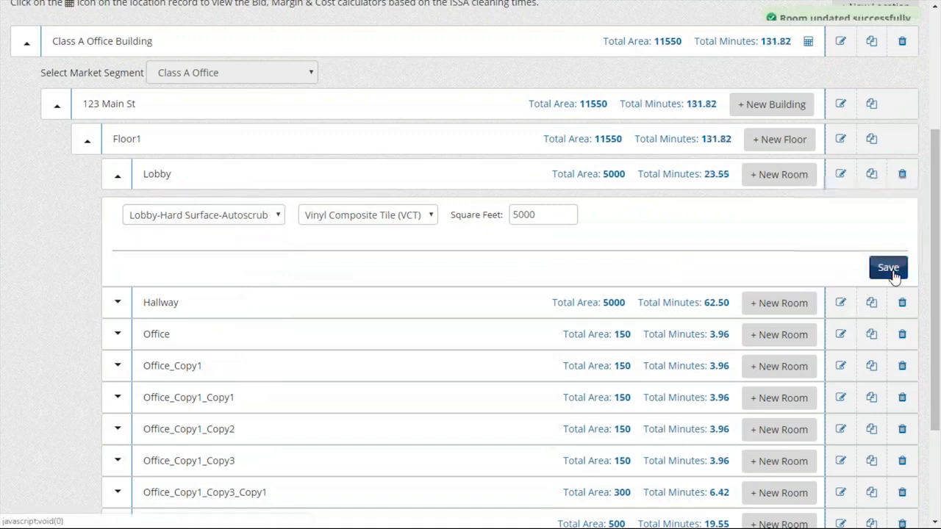
- Reopen the Class A Office Building calculator and enter a $1190.75 target bid and $10 hourly labor rate in the Margin Calculator
{"action": "scroll", "coordinate": [689, 237], "scroll_direction": "up", "scroll_amount": 3}
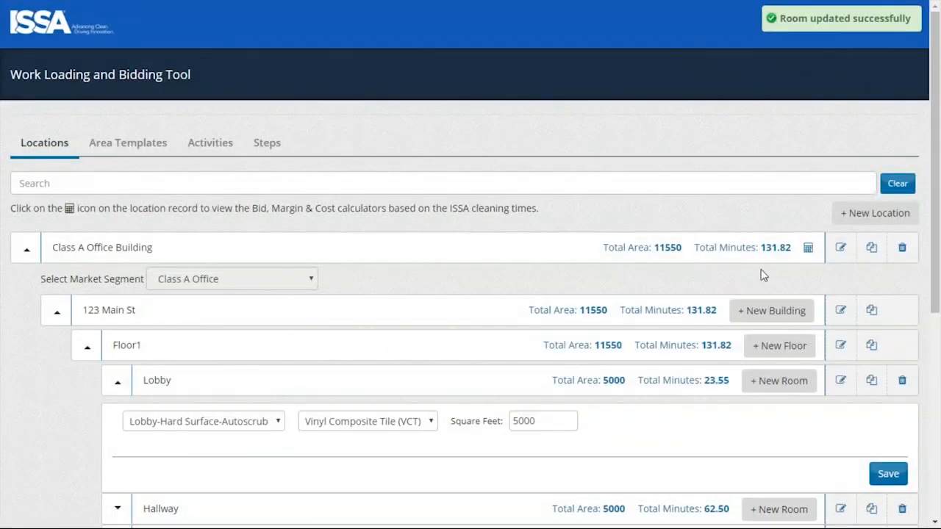
{"action": "left_click", "coordinate": [808, 248]}
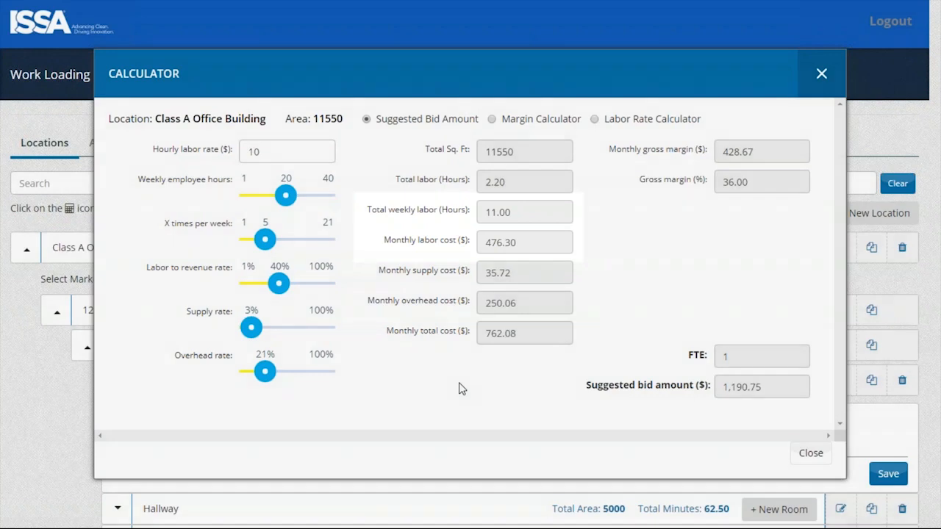
{"action": "left_click", "coordinate": [493, 120]}
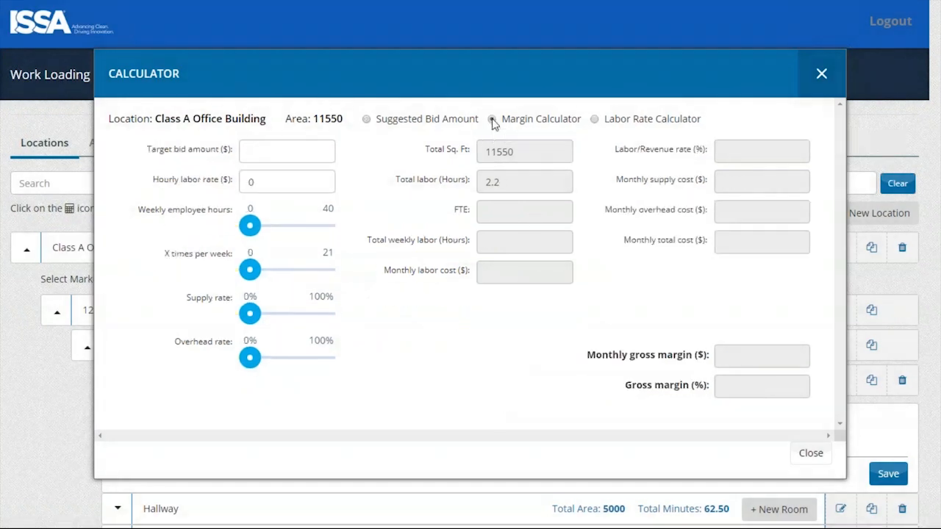
{"action": "left_click", "coordinate": [294, 154]}
{"action": "type", "text": "1190.75"}
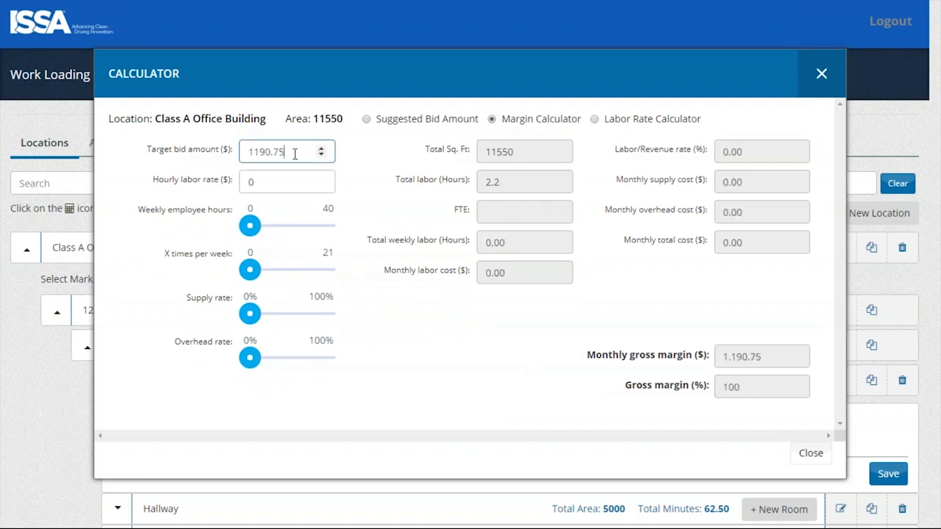
{"action": "key", "text": "Tab"}
{"action": "type", "text": "10"}
{"action": "key", "text": "Tab"}
- Set the margin calculation to 20 weekly employee hours, 5 times per week, a 3% supply rate and a 20% overhead rate
{"action": "left_click_drag", "start_coordinate": [256, 232], "coordinate": [288, 235]}
{"action": "left_click_drag", "start_coordinate": [250, 269], "coordinate": [266, 270]}
{"action": "left_click_drag", "start_coordinate": [252, 316], "coordinate": [253, 324]}
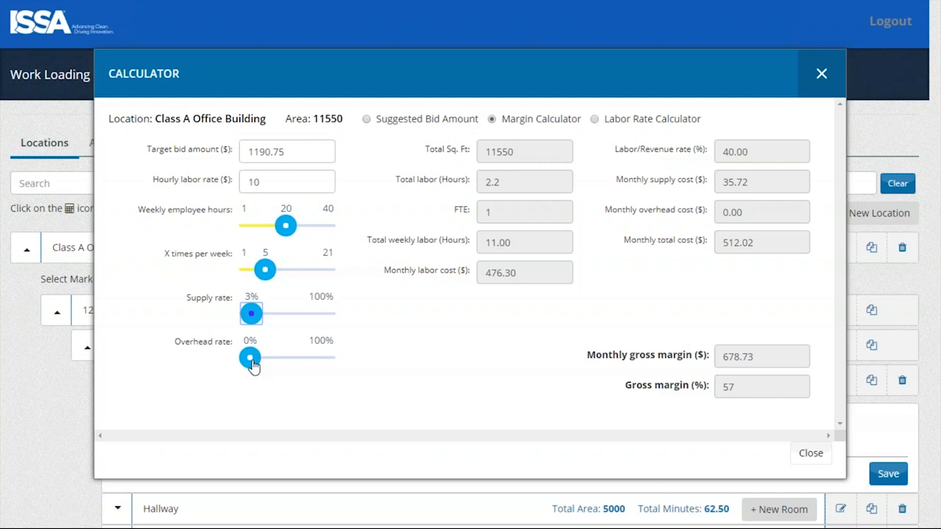
{"action": "left_click_drag", "start_coordinate": [251, 360], "coordinate": [264, 360]}
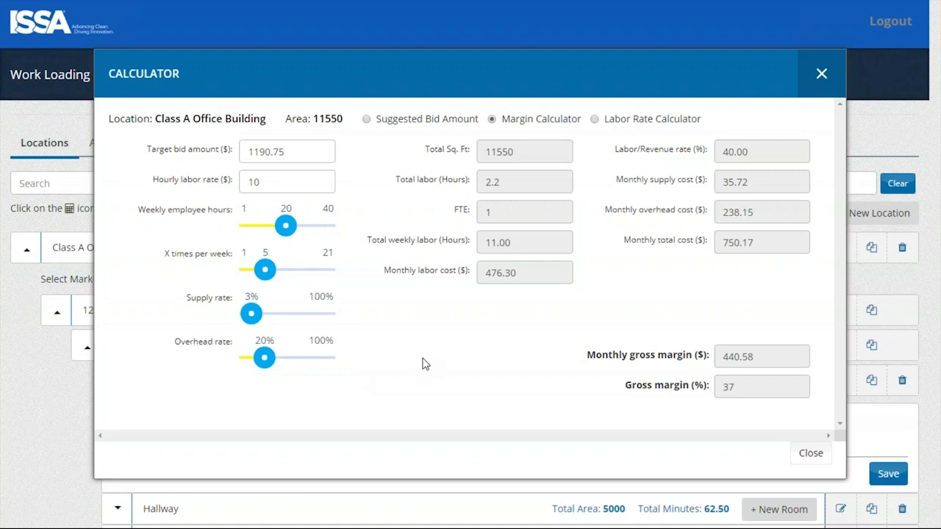
- Change the target bid amount in the Margin Calculator to $1250
{"action": "left_click", "coordinate": [257, 151]}
{"action": "left_click_drag", "start_coordinate": [258, 152], "coordinate": [294, 149]}
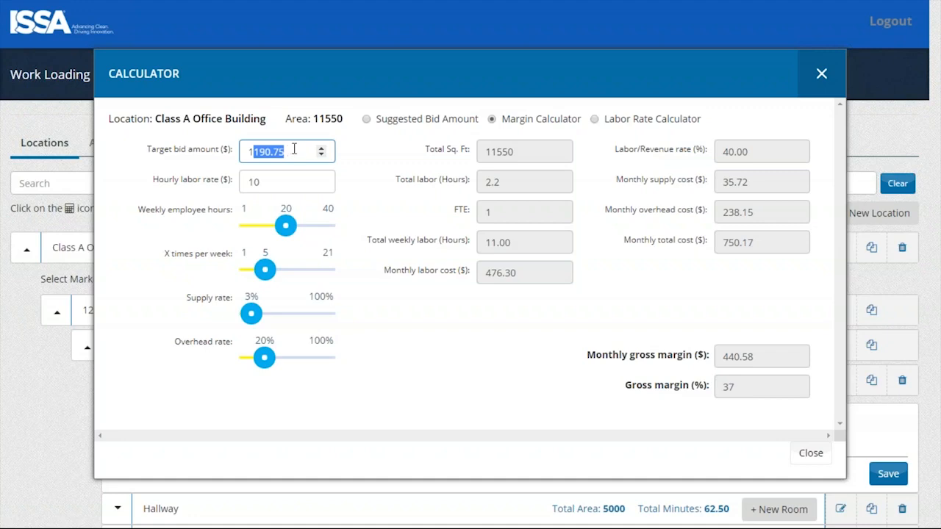
{"action": "type", "text": "250"}
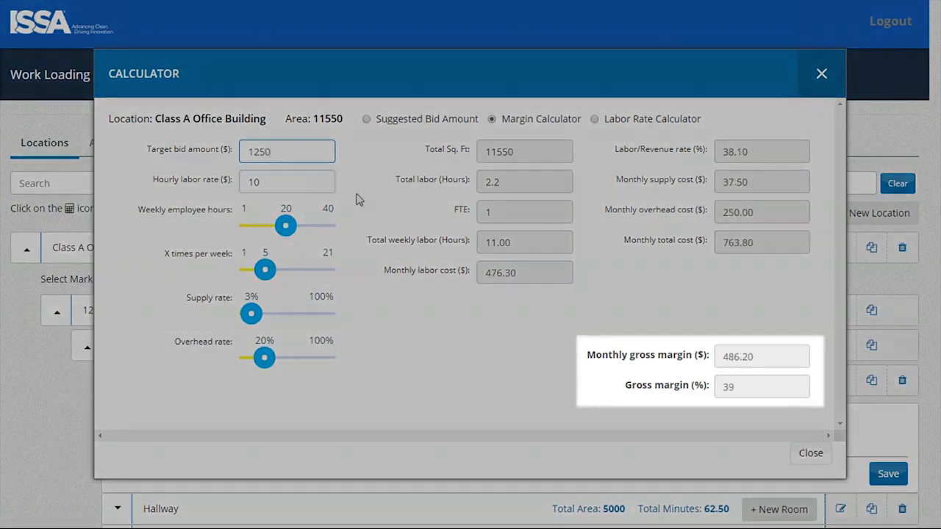
{"action": "left_click", "coordinate": [358, 199]}
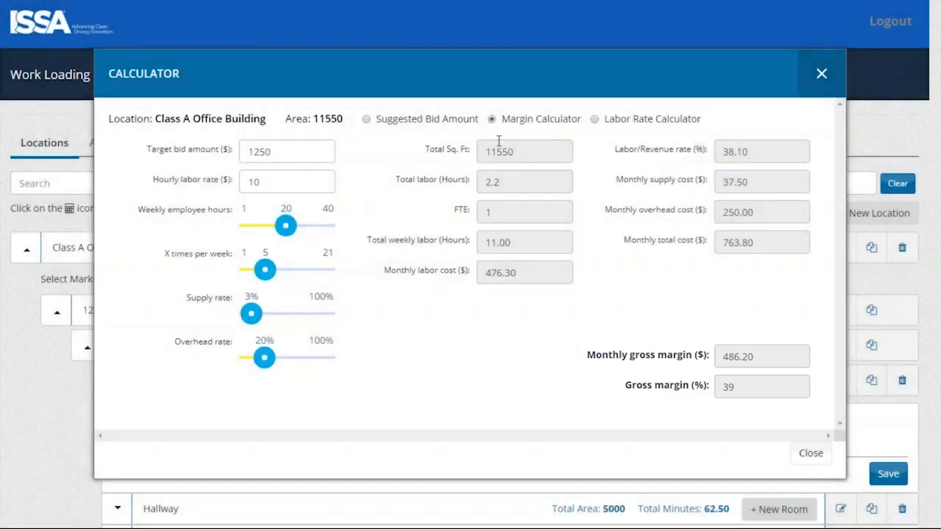
- Switch to the Labor Rate Calculator and set a $1190.75 target bid, 20 weekly employee hours and 5 times per week
{"action": "left_click", "coordinate": [595, 120]}
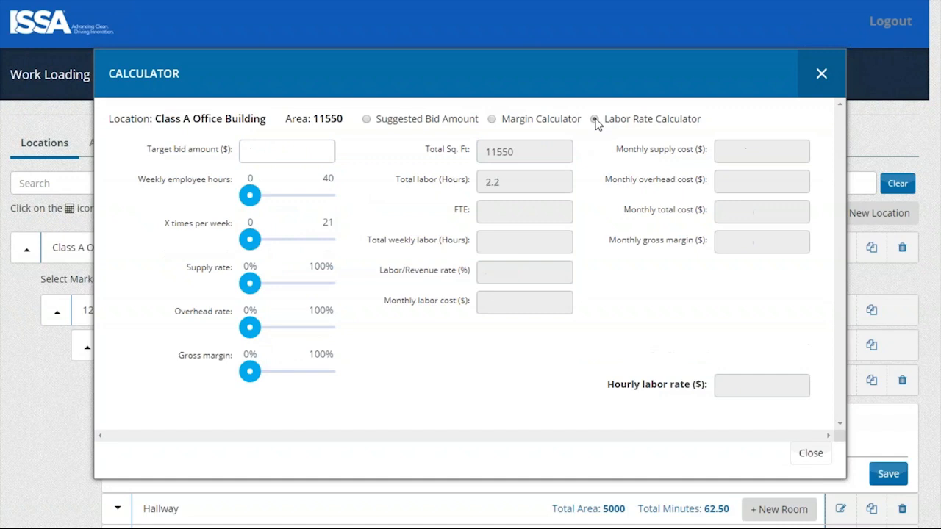
{"action": "left_click", "coordinate": [285, 149]}
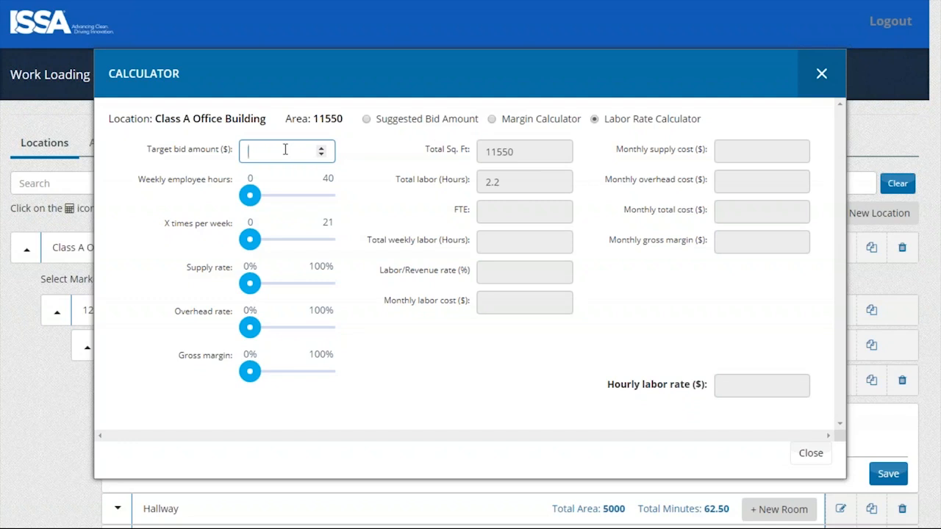
{"action": "type", "text": "1190.75"}
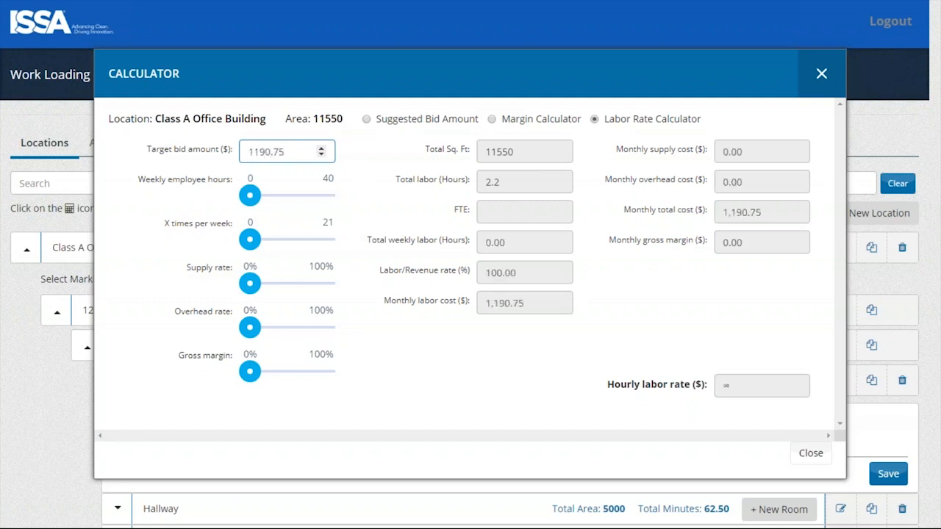
{"action": "left_click", "coordinate": [252, 197]}
{"action": "left_click_drag", "start_coordinate": [253, 199], "coordinate": [287, 198]}
{"action": "left_click_drag", "start_coordinate": [250, 238], "coordinate": [265, 240]}
- Set the supply rate to 3%, overhead rate to 20% and gross margin to 37% for the labor rate calculation
{"action": "left_click_drag", "start_coordinate": [254, 285], "coordinate": [264, 331]}
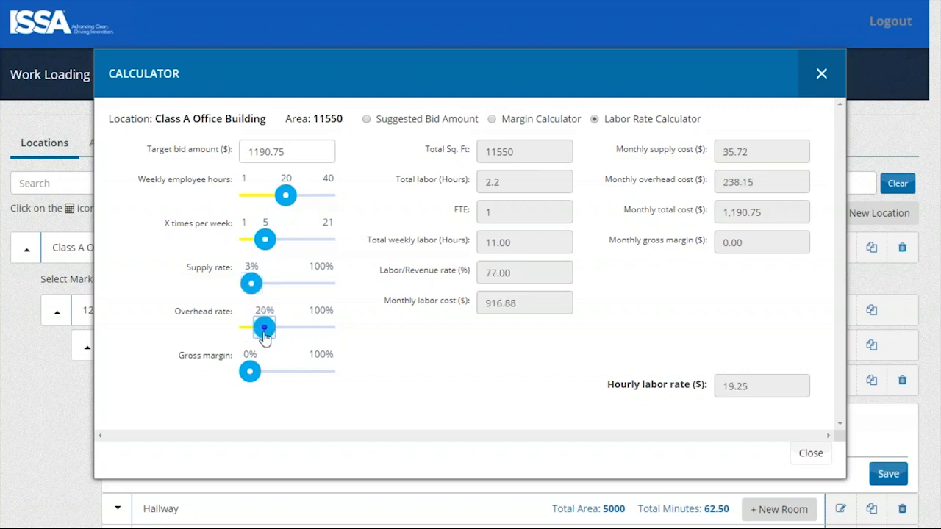
{"action": "left_click_drag", "start_coordinate": [254, 375], "coordinate": [278, 375]}
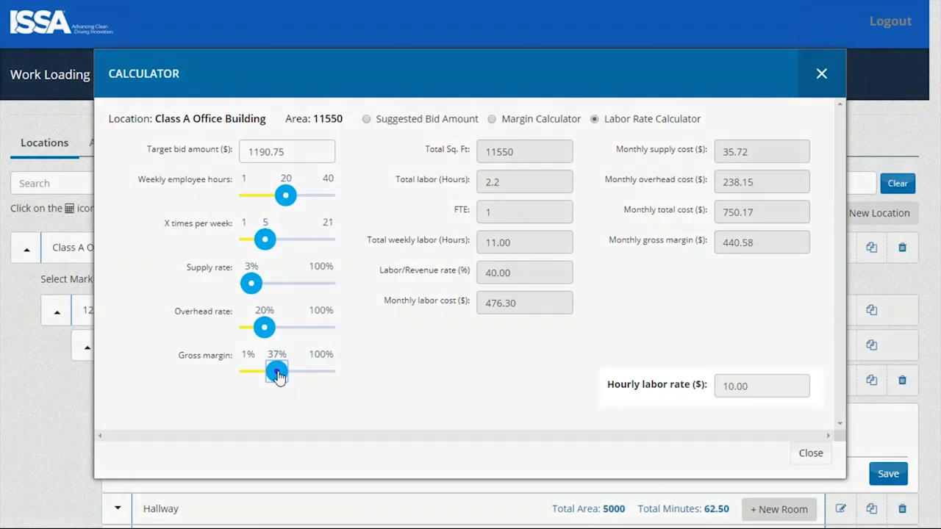
{"action": "left_click", "coordinate": [474, 401]}
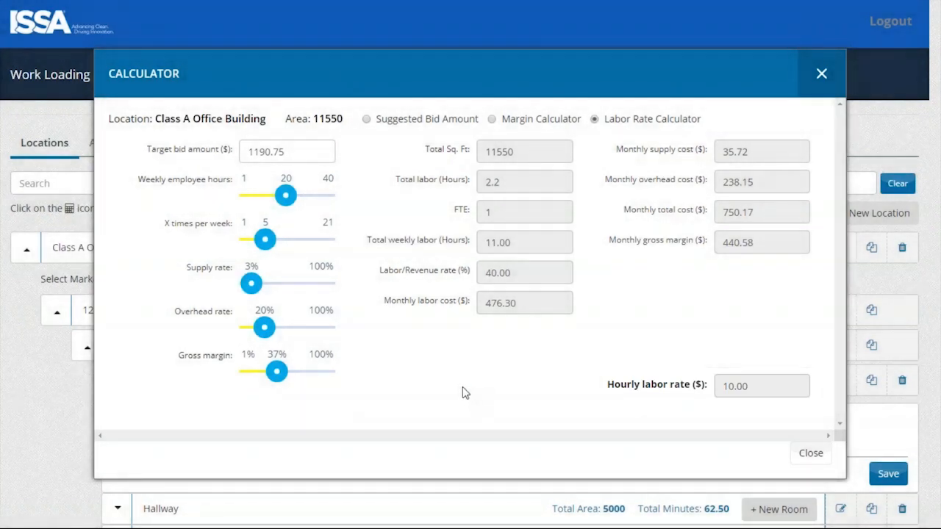
- Lower the overhead rate in the Labor Rate Calculator to 18%
{"action": "left_click_drag", "start_coordinate": [264, 327], "coordinate": [262, 328]}
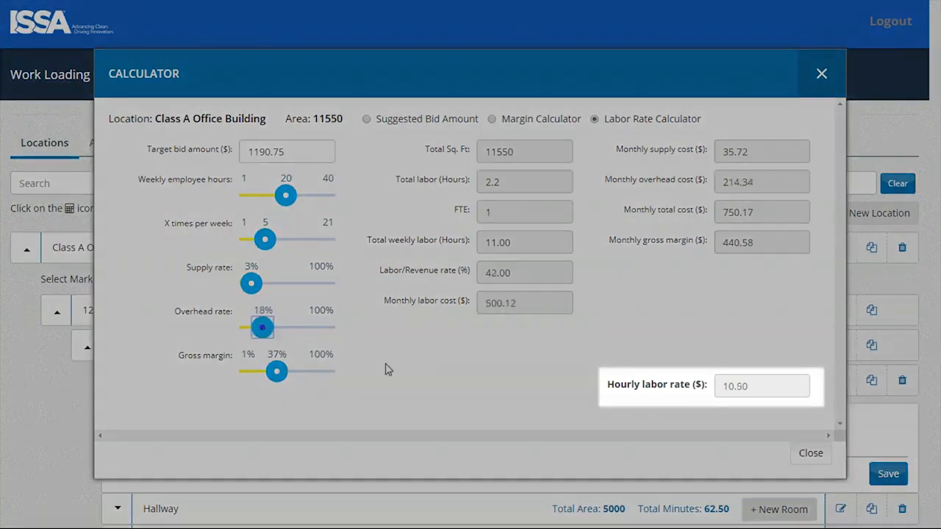